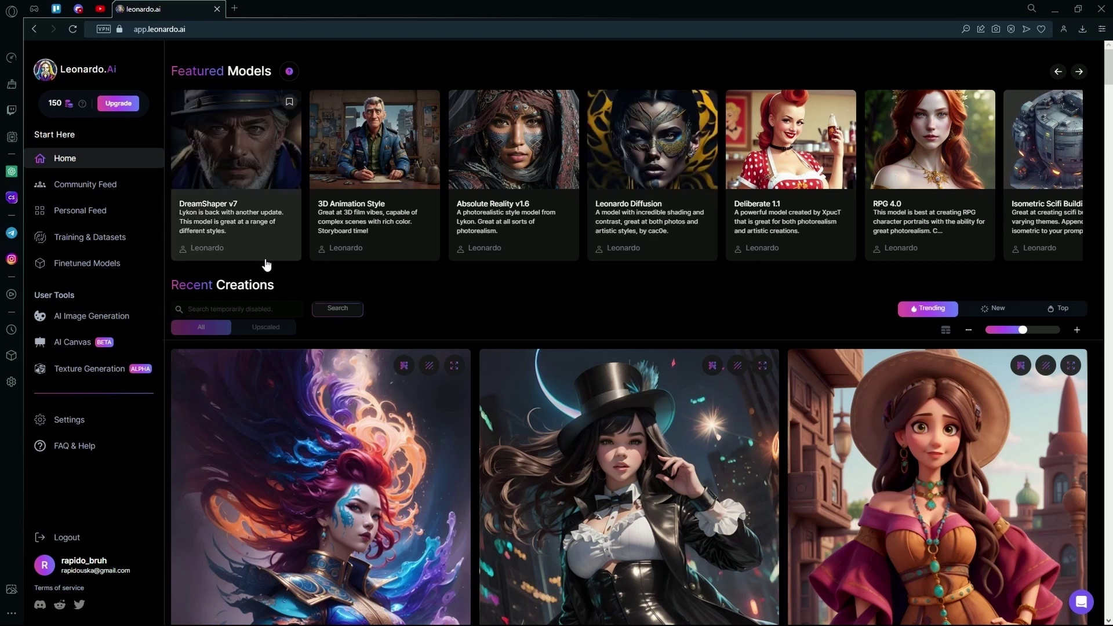
Disable Alchemy and select the Leonardo Diffusion model at 1024×1024, keeping Leonardo Style.
left_click(91, 316)
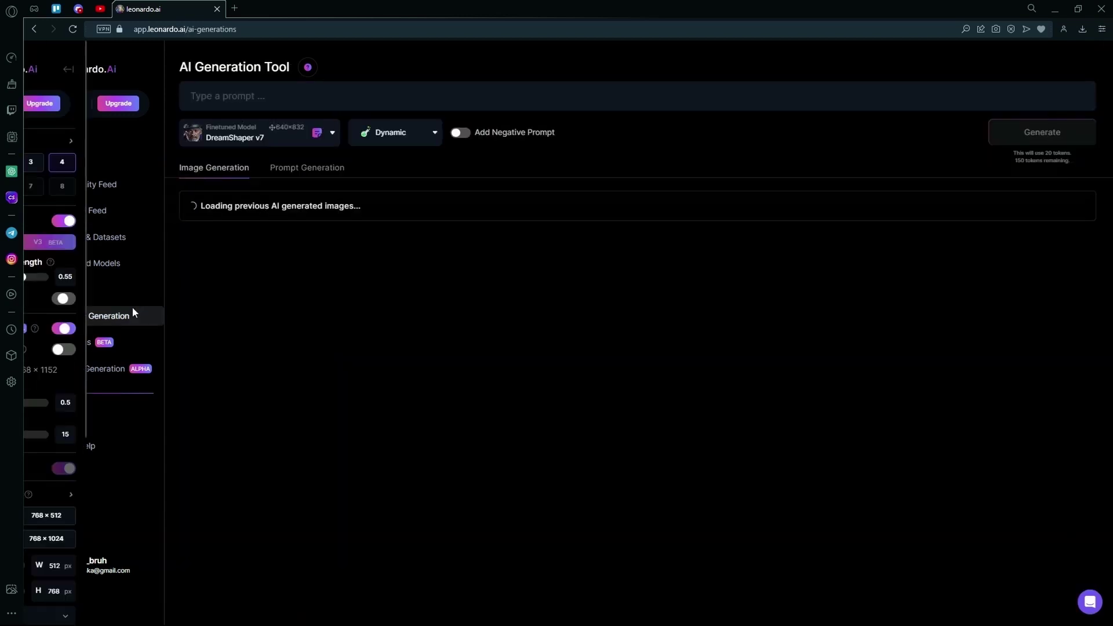
left_click(294, 92)
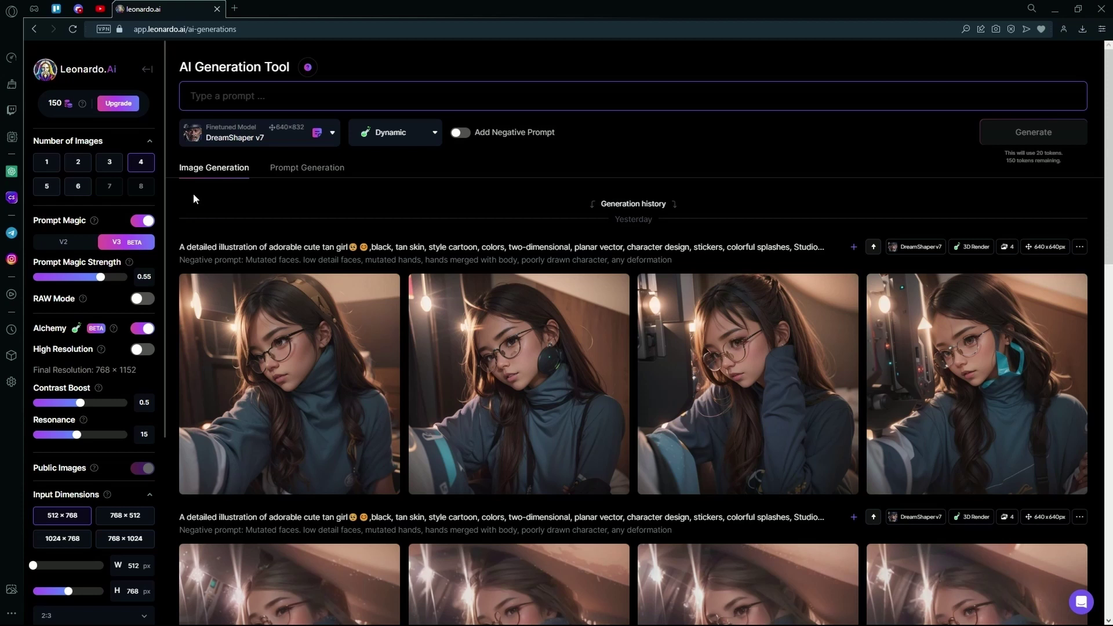
left_click(148, 329)
scroll(92, 391, "down", 3)
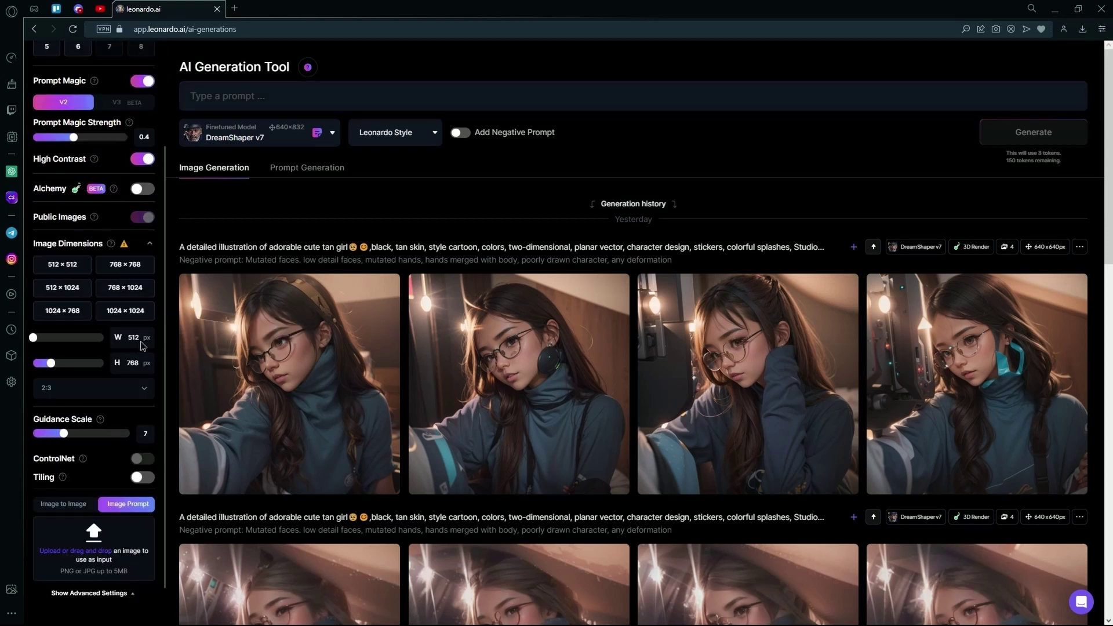
scroll(91, 391, "up", 3)
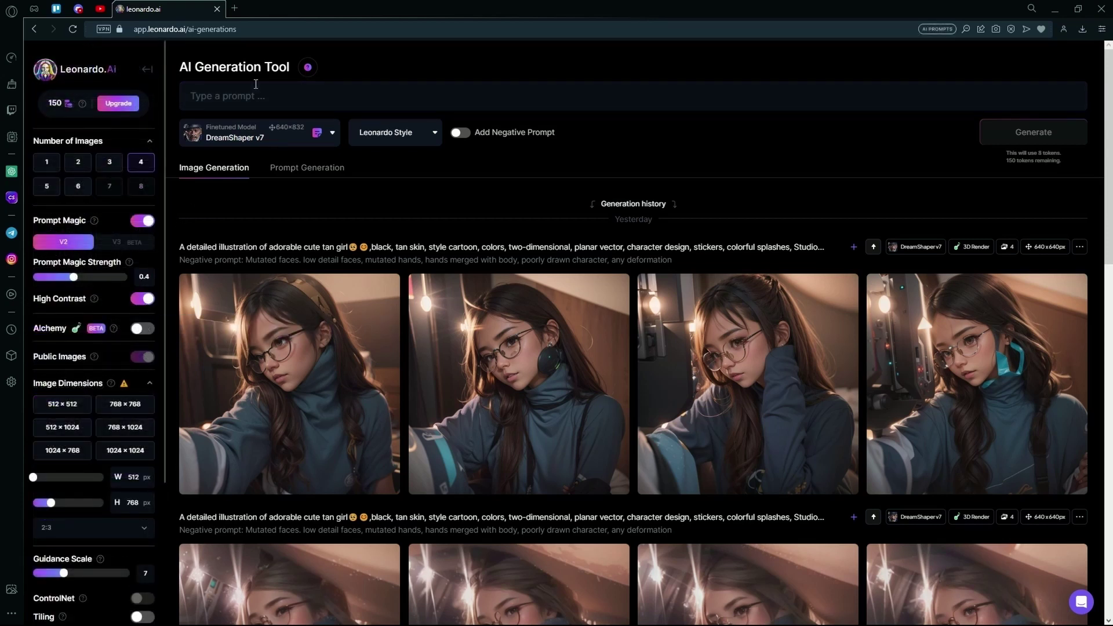
left_click(279, 138)
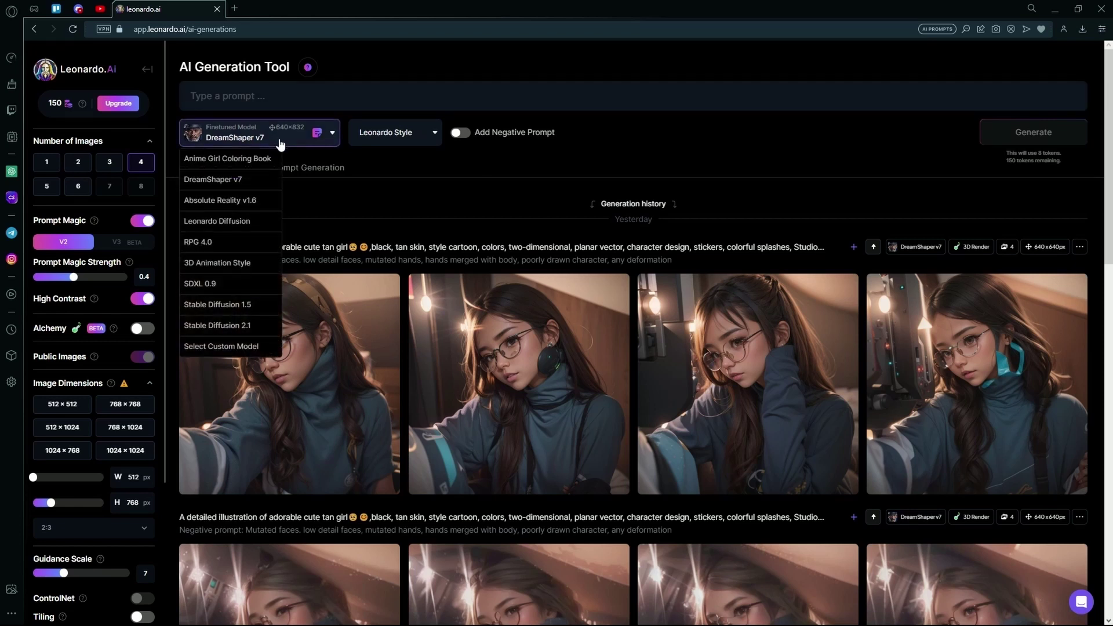
left_click(254, 225)
left_click(385, 138)
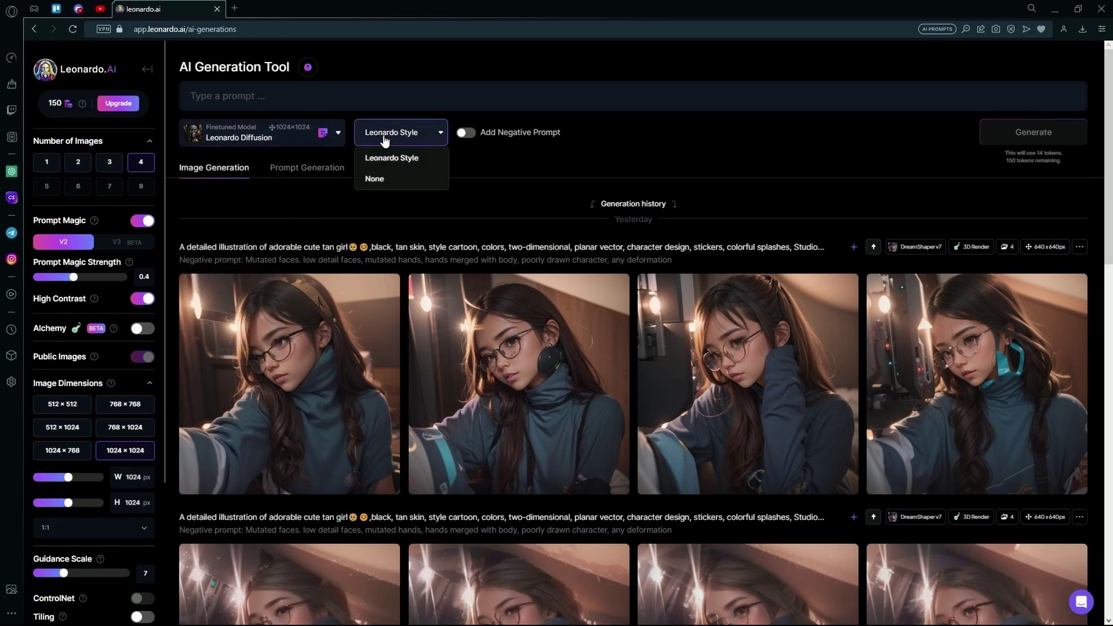
left_click(409, 132)
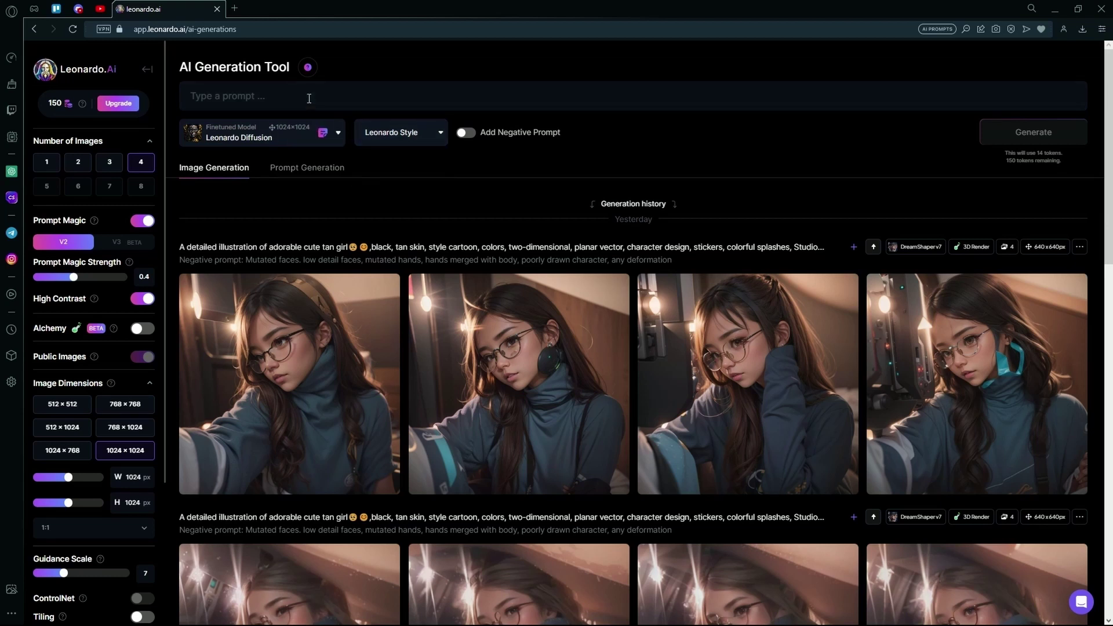
Enter the prompt 'A cool Dog, Black background, cute, contour, neon color, 2d, vector, sticker, simple'.
left_click(310, 98)
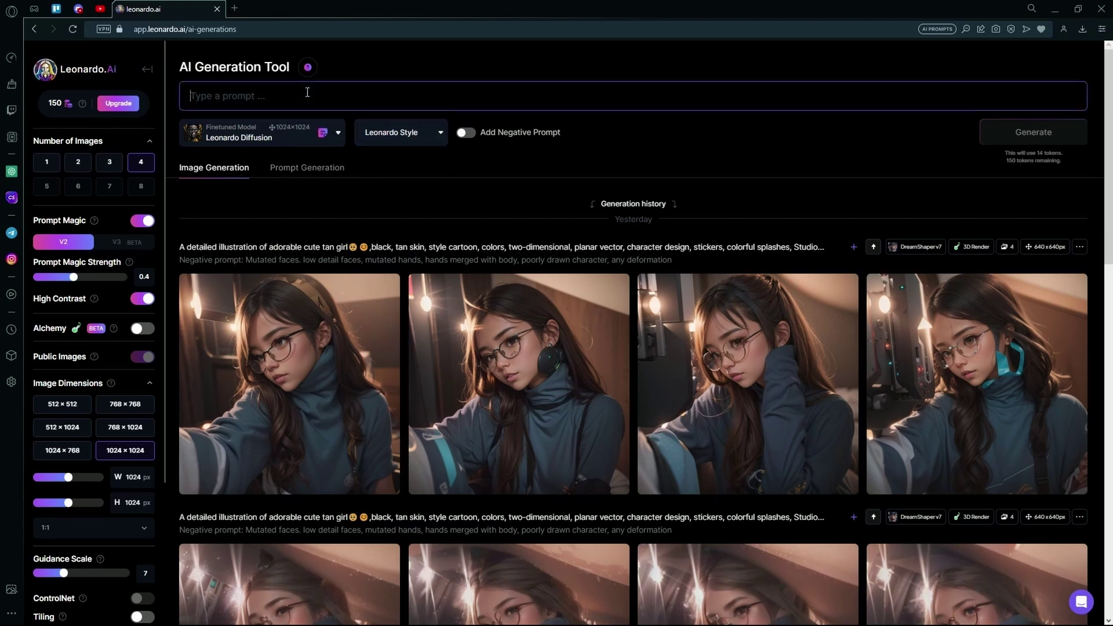
type("A cool")
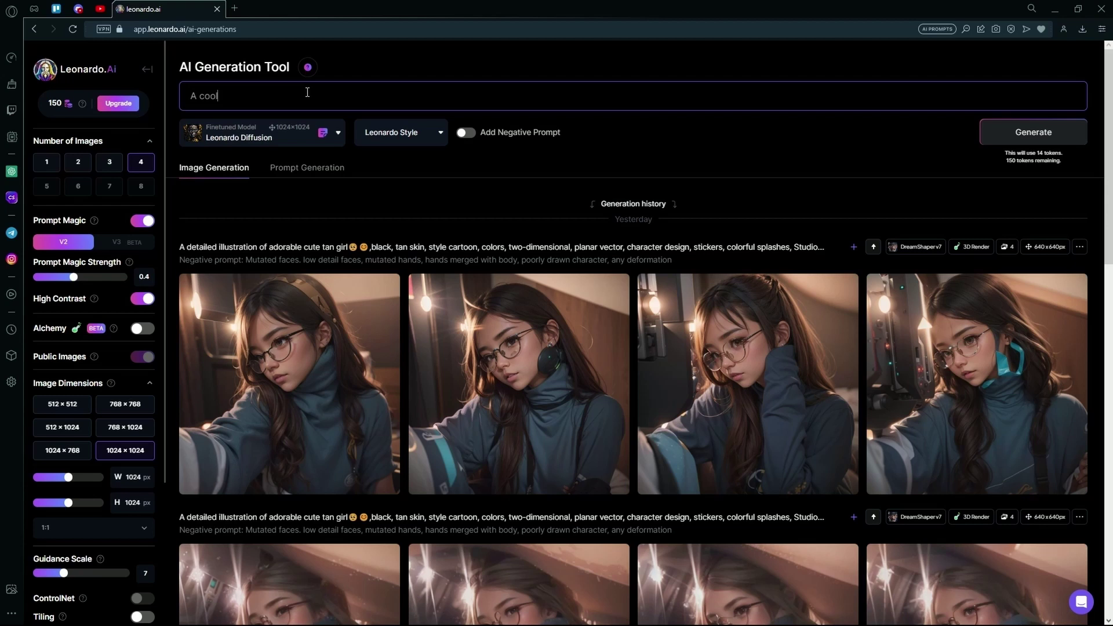
type(" Dog, ")
type("Black backg")
type("round")
type(", cute, contou")
type("r, n")
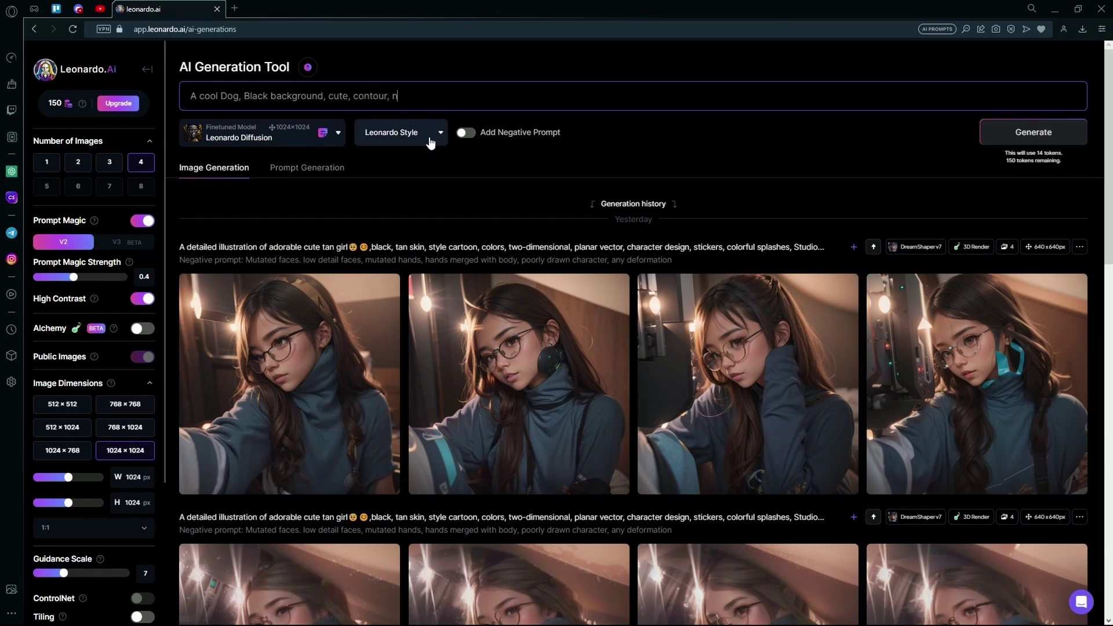
type("eon color. 2d")
type(", vector")
type(", sticker, so")
type("m")
key("BackSpace")
key("BackSpace")
type("imple")
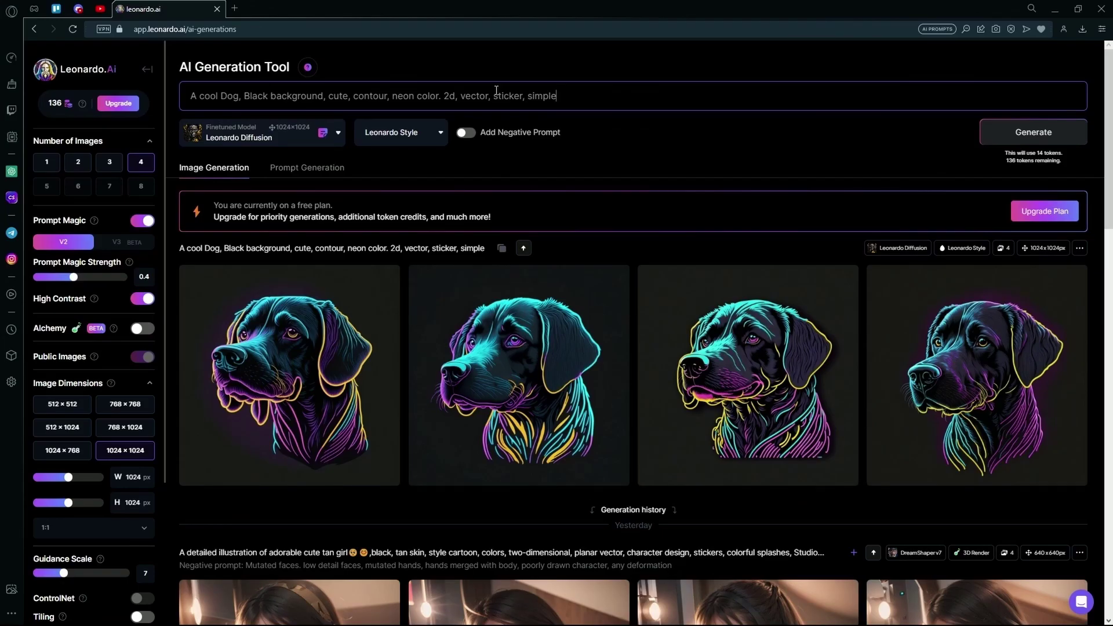
scroll(522, 349, "down", 1)
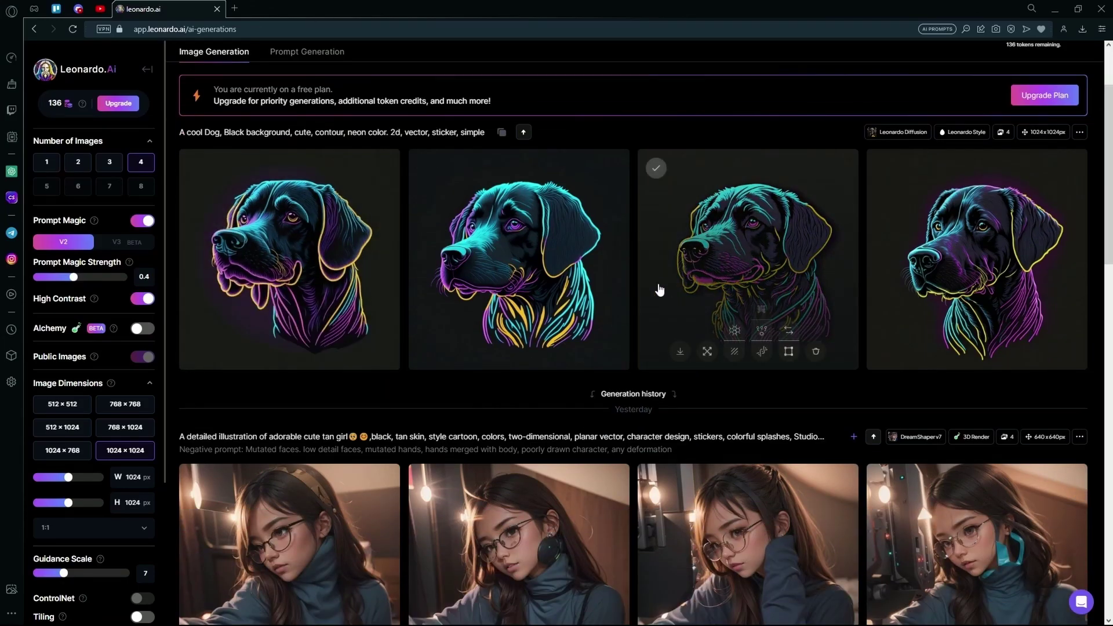
scroll(522, 304, "up", 1)
Highlight 'cool Dog' and the descriptive words in the prompt to review its wording.
left_click_drag(239, 97, 203, 99)
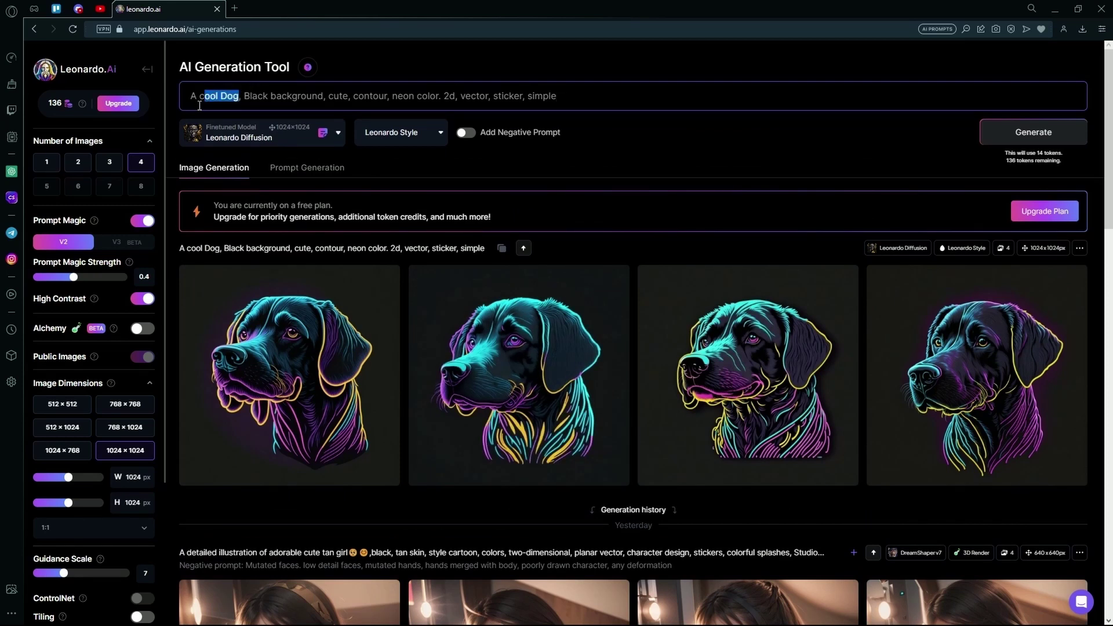
left_click_drag(243, 95, 558, 97)
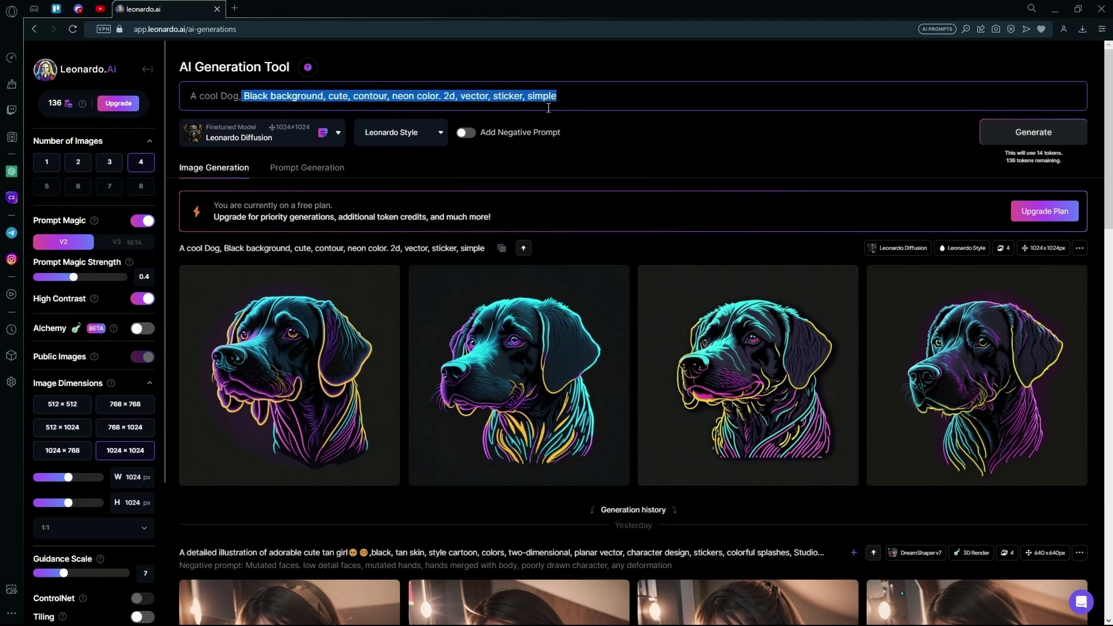
left_click(435, 96)
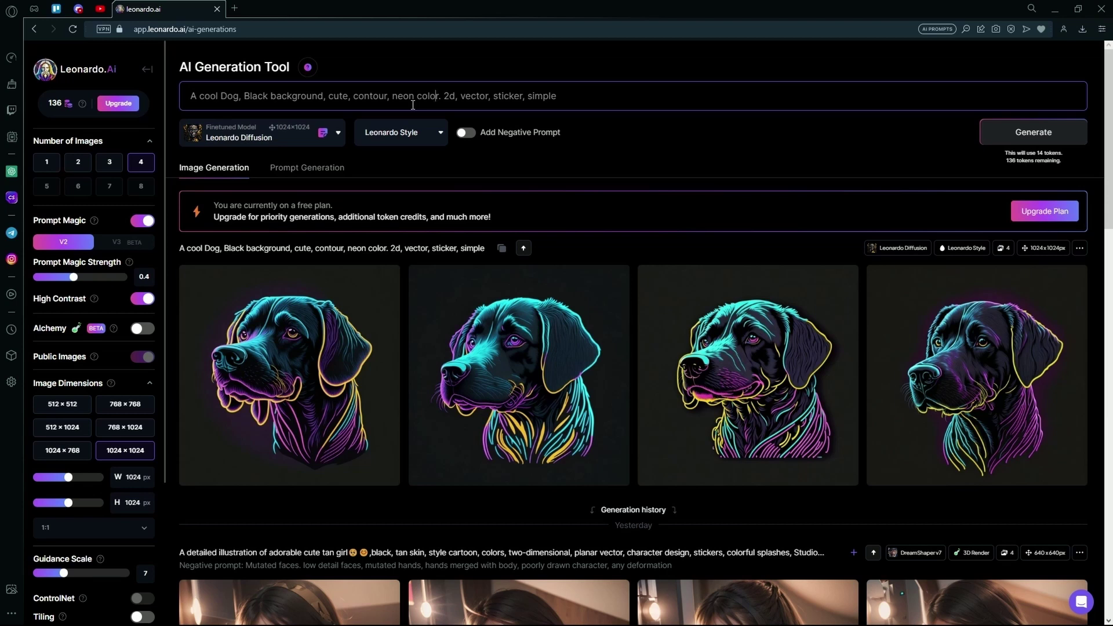
Select 'cool Dog' in the sticker prompt, after briefly selecting 'background' and 'Black'.
double_click(280, 97)
left_click(280, 97)
double_click(247, 97)
left_click_drag(241, 97, 199, 98)
type("Cool")
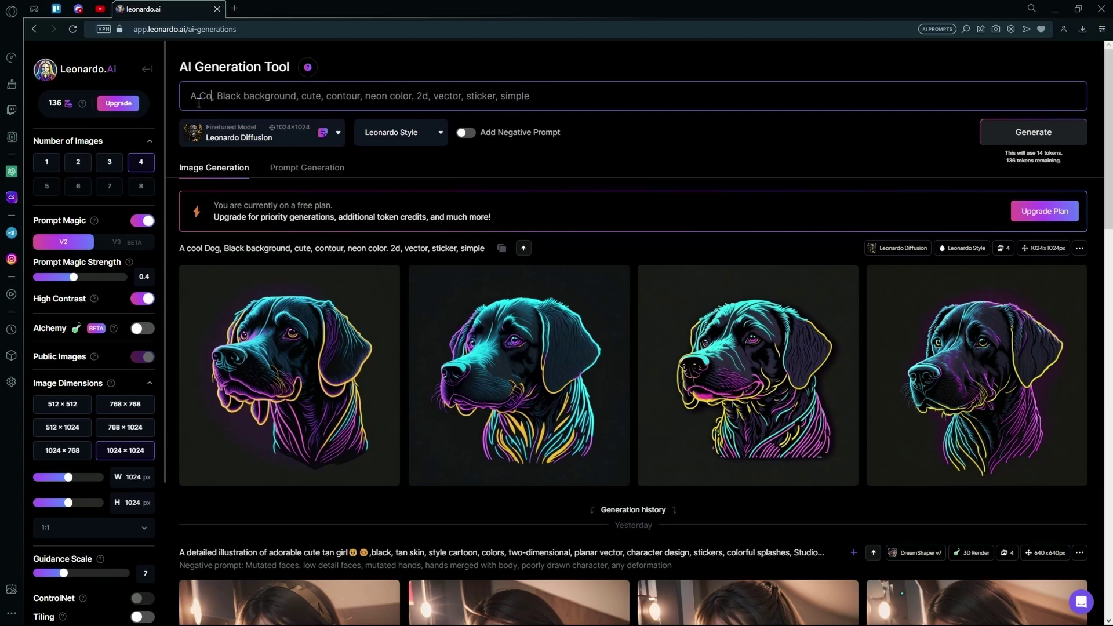
type(" parrot")
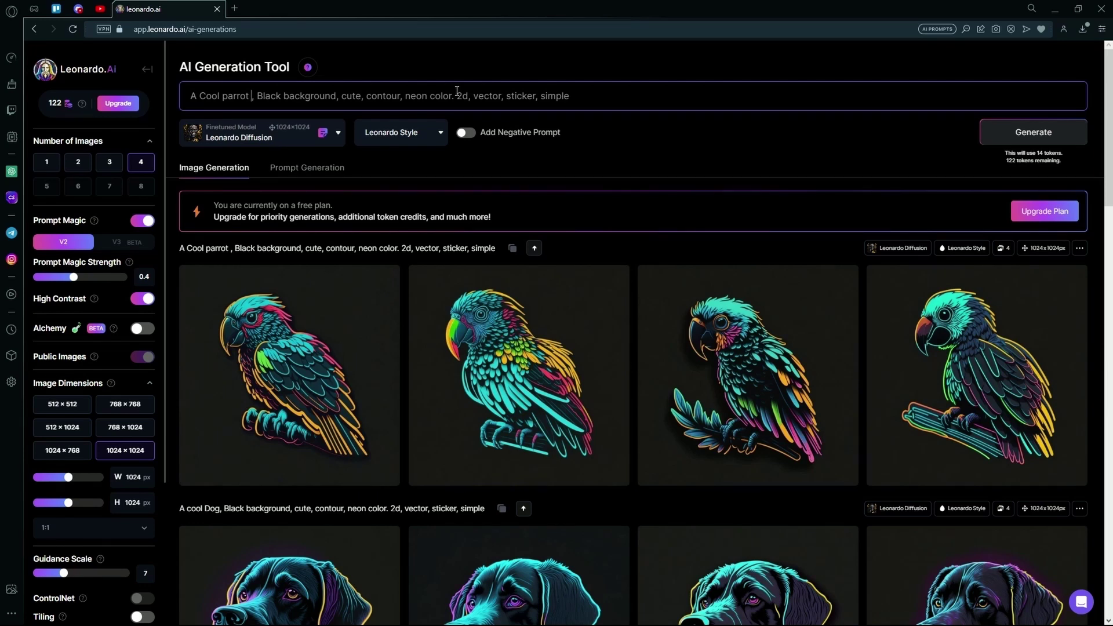
scroll(348, 218, "down", 1)
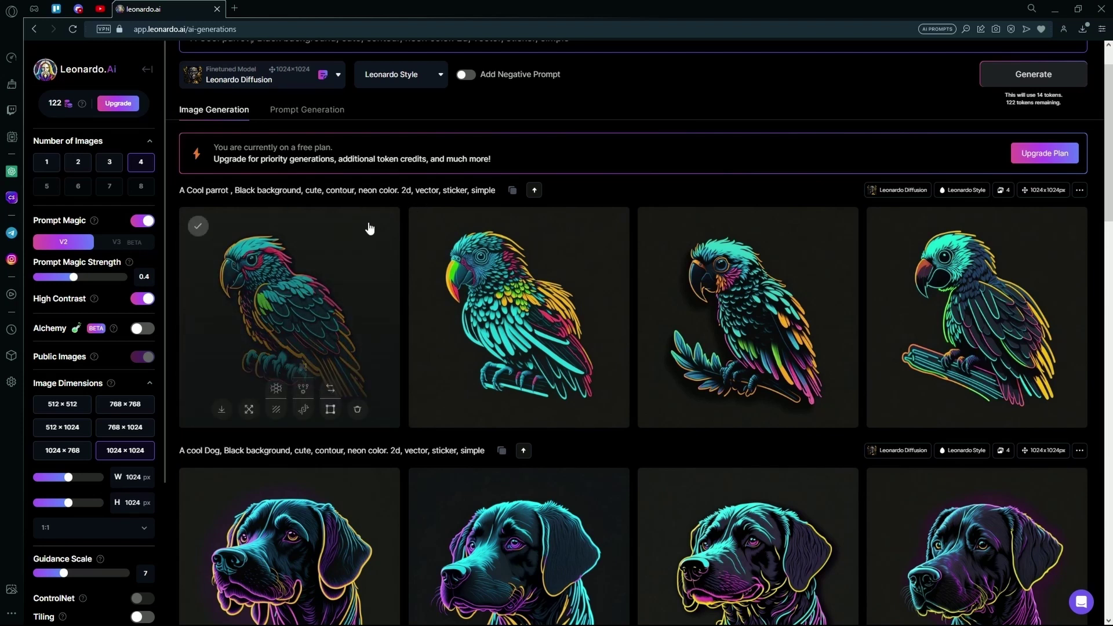
mouse_move(289, 375)
scroll(477, 118, "up", 1)
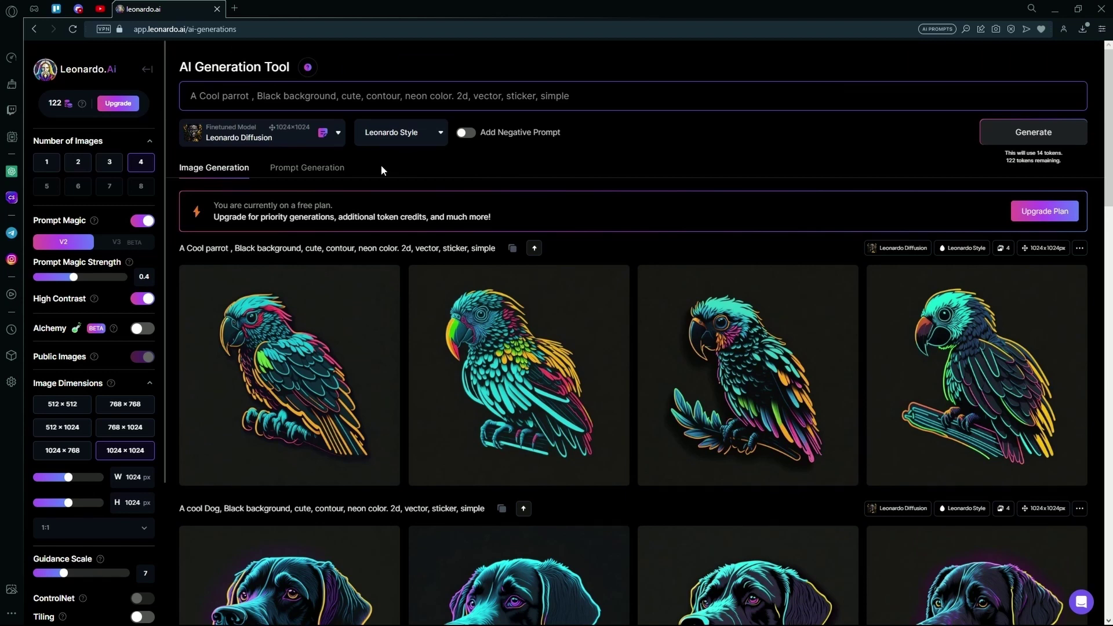
Generate ideas from 'T shirt ideas' and copy the second, vintage black-and-white graphic idea.
left_click(292, 169)
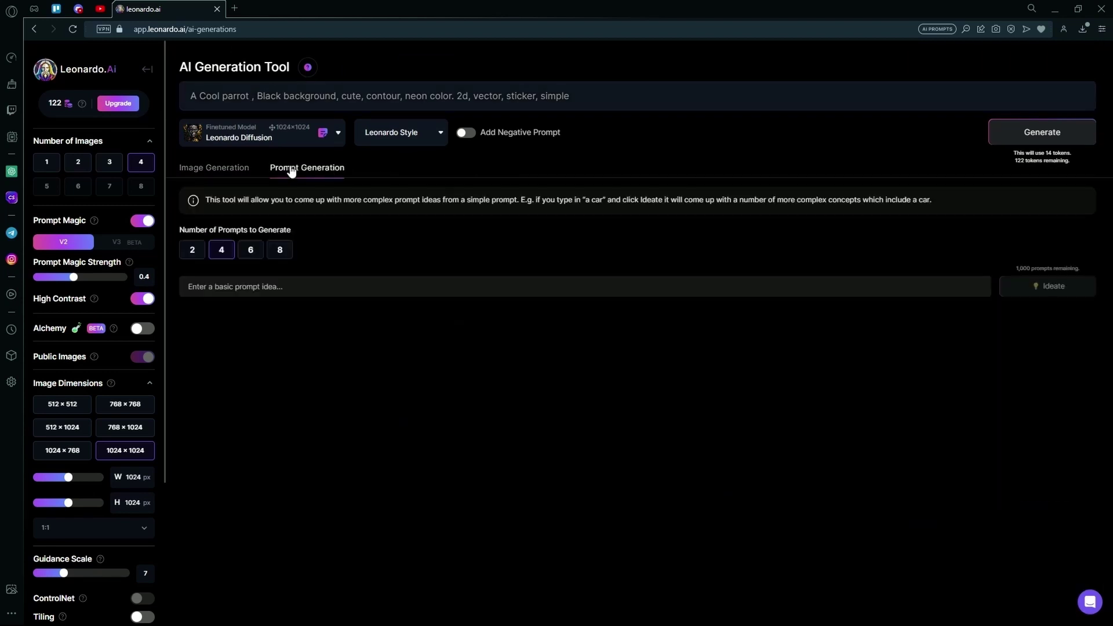
left_click(241, 291)
type("T shirt")
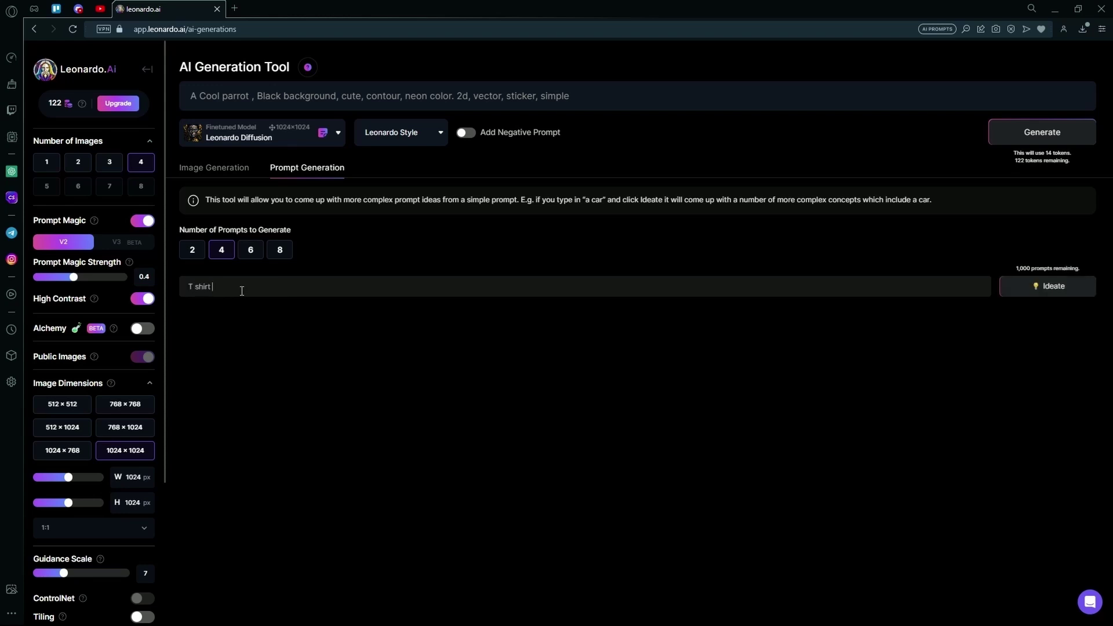
type("ideas")
key("Return")
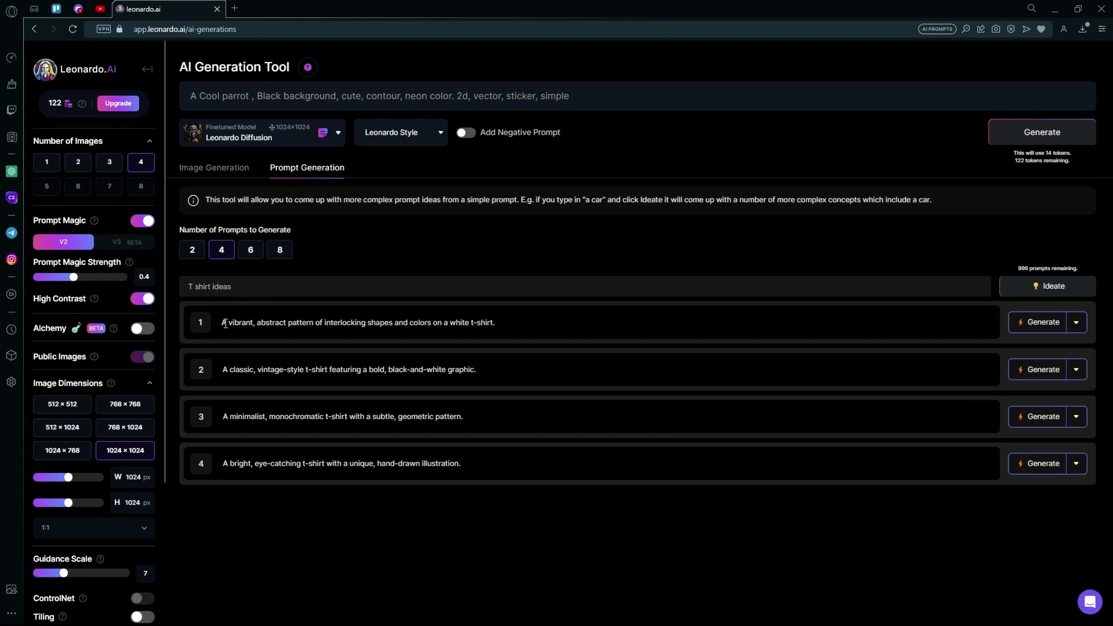
left_click_drag(223, 369, 328, 373)
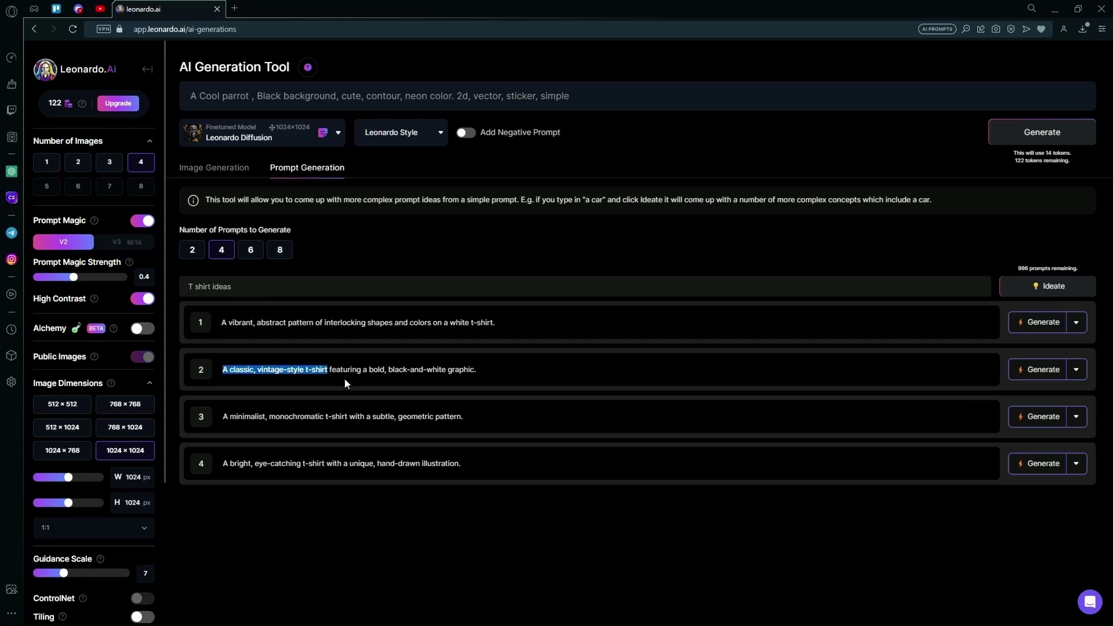
right_click(474, 375)
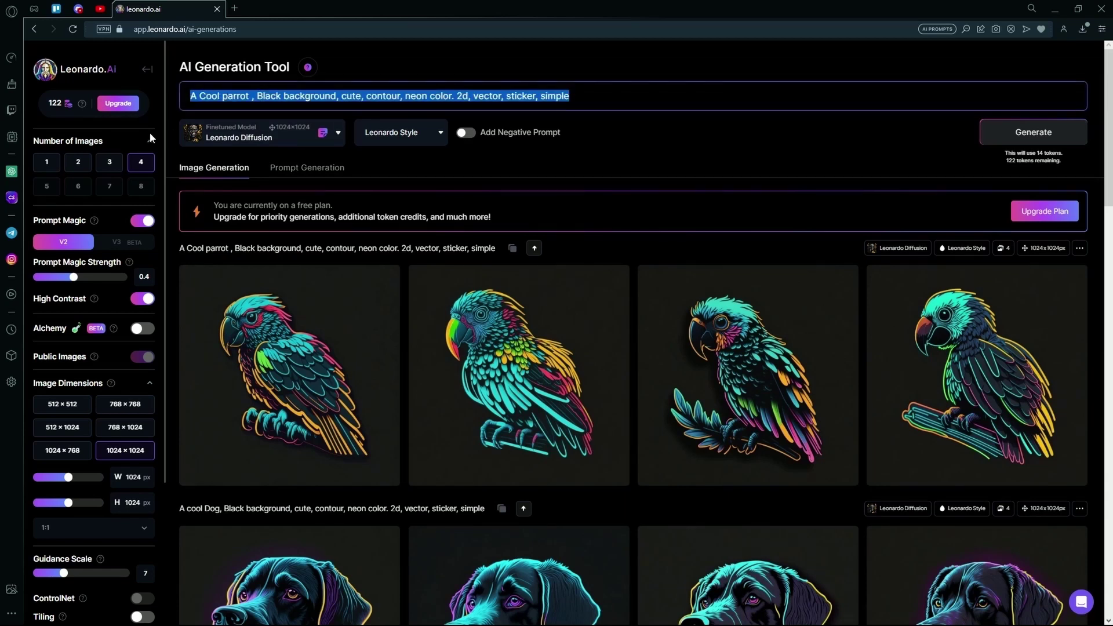
Generate from the pasted vintage idea, then reword it to 't-shirt design' and regenerate.
type("A classic, vintage-style t-shirt featuring a bold, black-and-white graphic.")
key("Return")
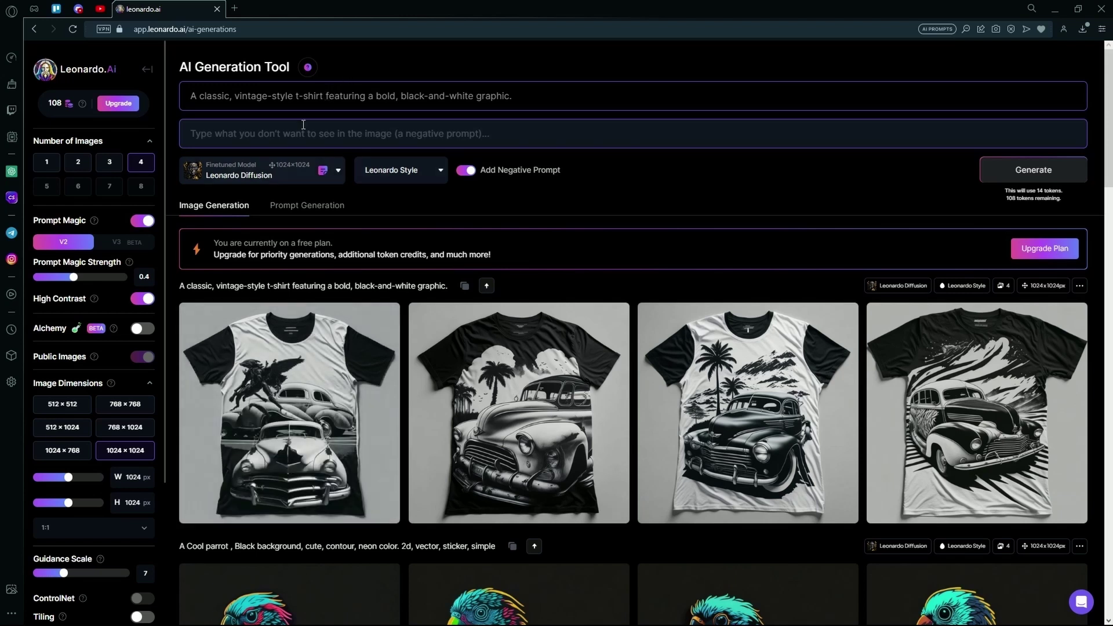
left_click_drag(295, 95, 326, 98)
left_click(326, 98)
type("de")
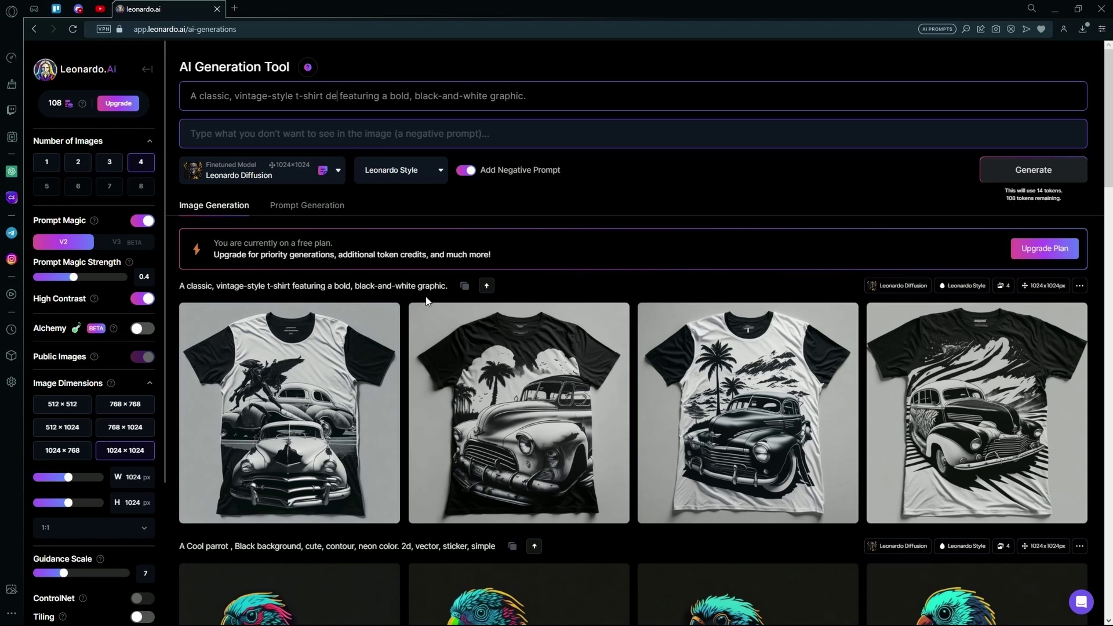
type("si")
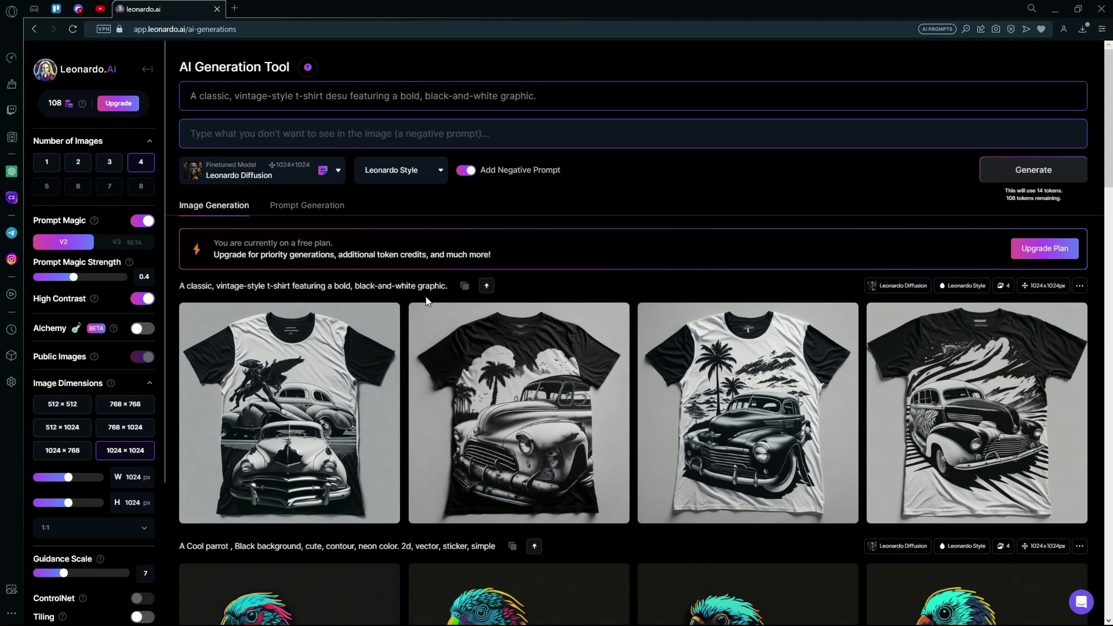
key("BackSpace")
type("ign")
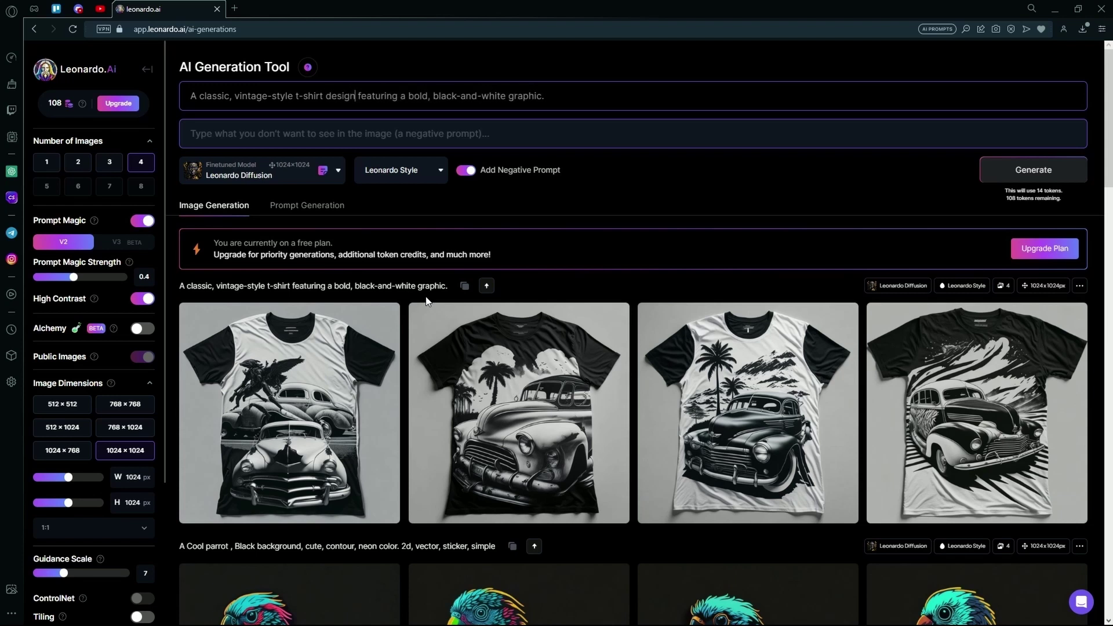
key("Return")
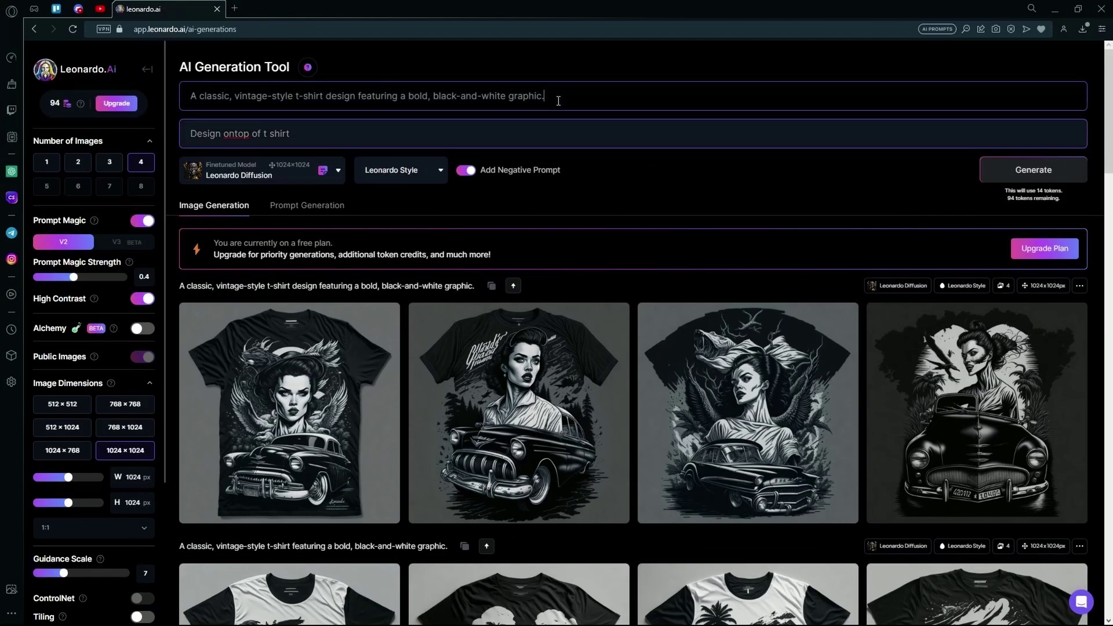
type("Bl")
type("ack backgro")
type("und")
Generate four pin-up car graphics with 'Black background' appended to the prompt.
key("Return")
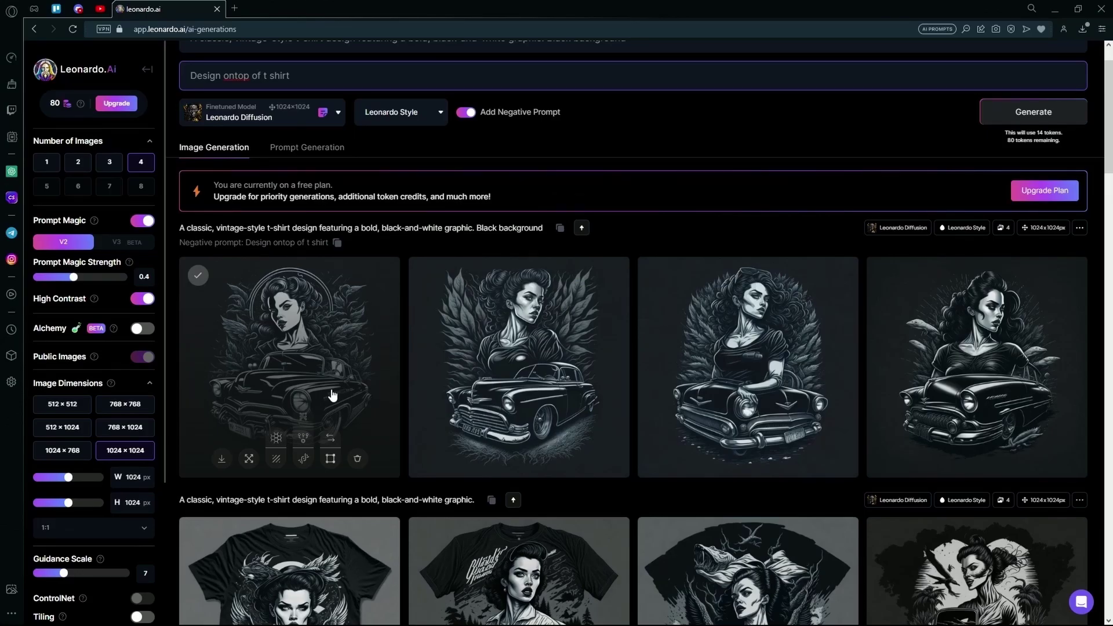
scroll(344, 374, "up", 2)
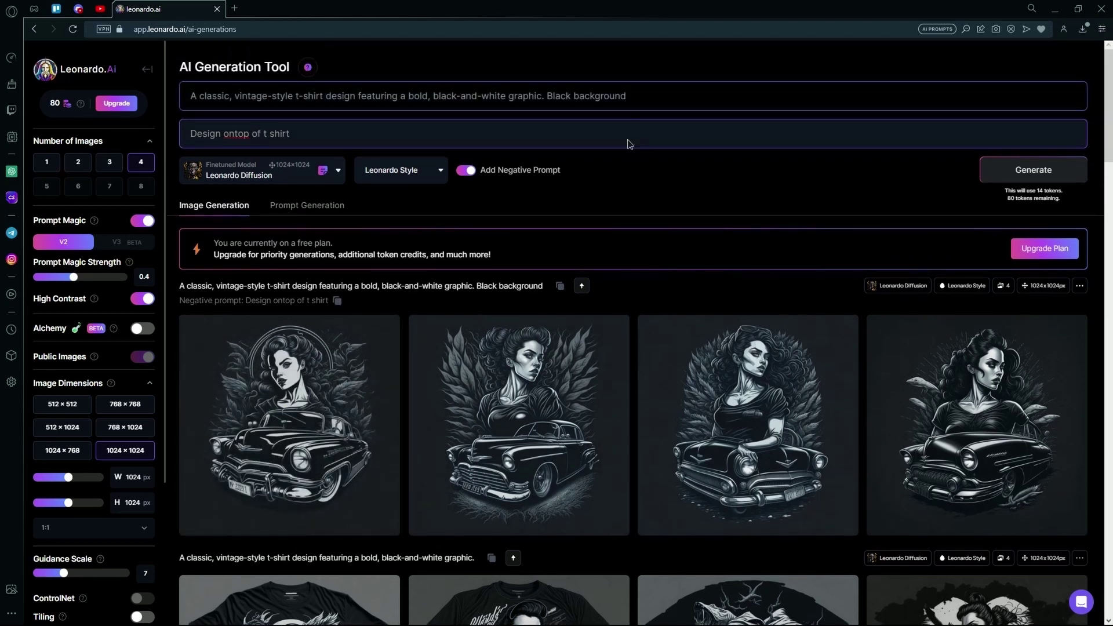
type("Neon line")
type("s")
Generate four neon-line designs from the 'Neon lines' prompt and reopen the prompt ideas list.
key("Return")
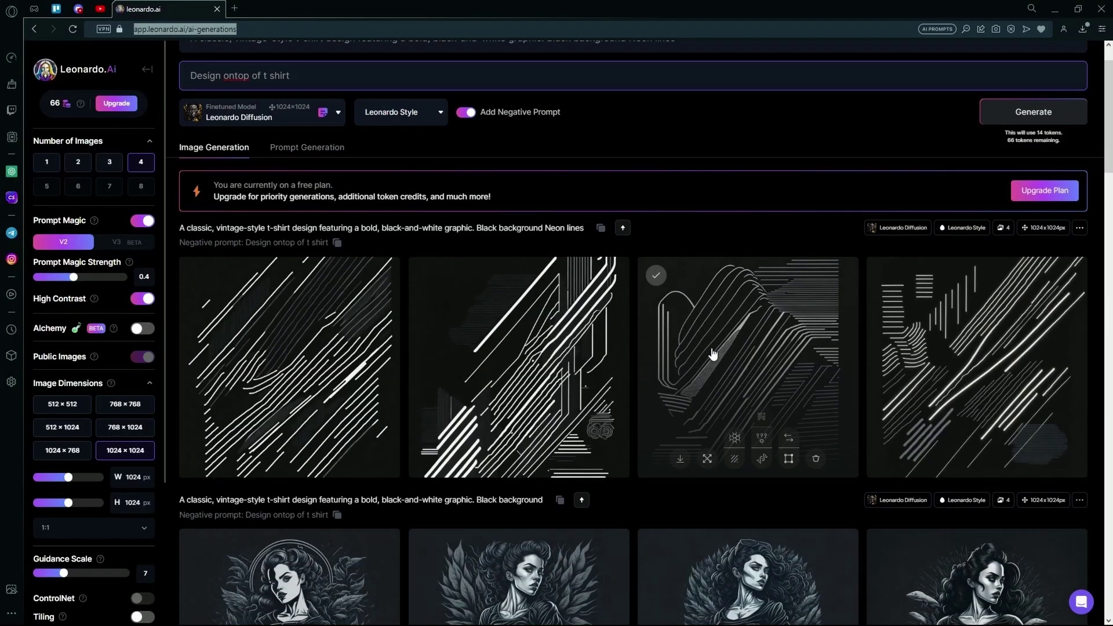
scroll(712, 353, "up", 2)
left_click_drag(200, 96, 392, 96)
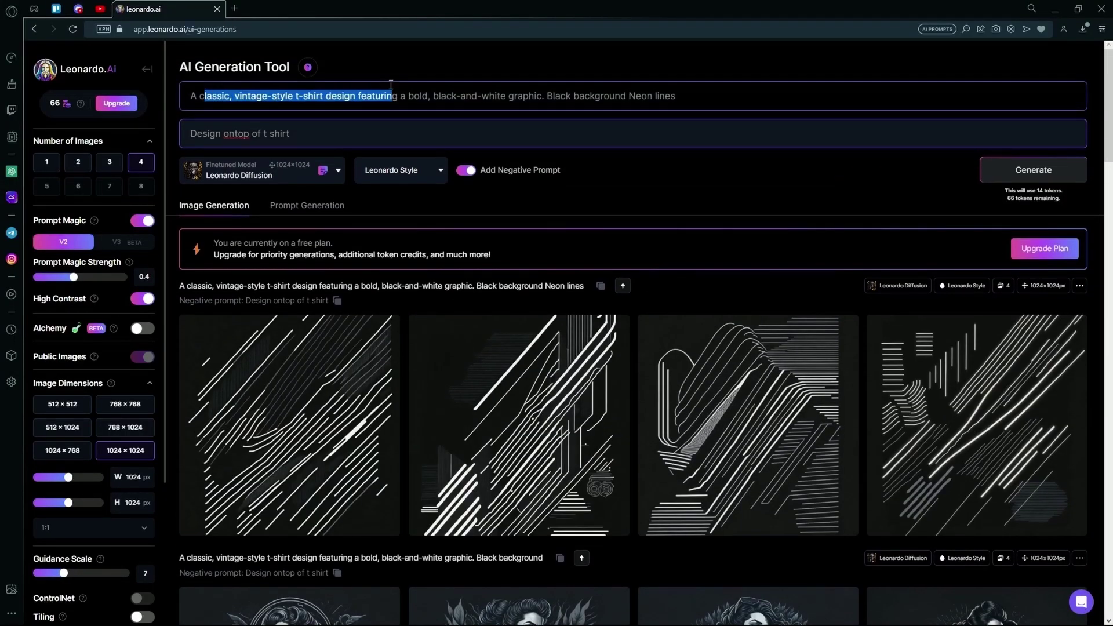
left_click(307, 205)
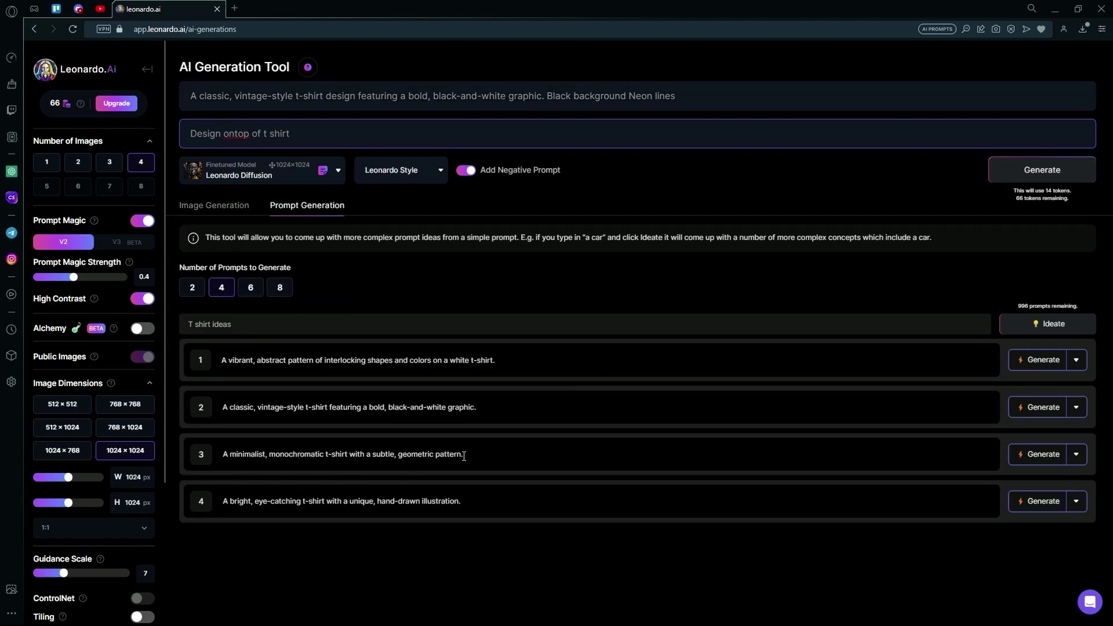
Select the third idea, the minimalist monochromatic geometric pattern, and generate images from it.
left_click_drag(463, 454, 325, 454)
left_click(233, 450)
left_click_drag(222, 454, 464, 457)
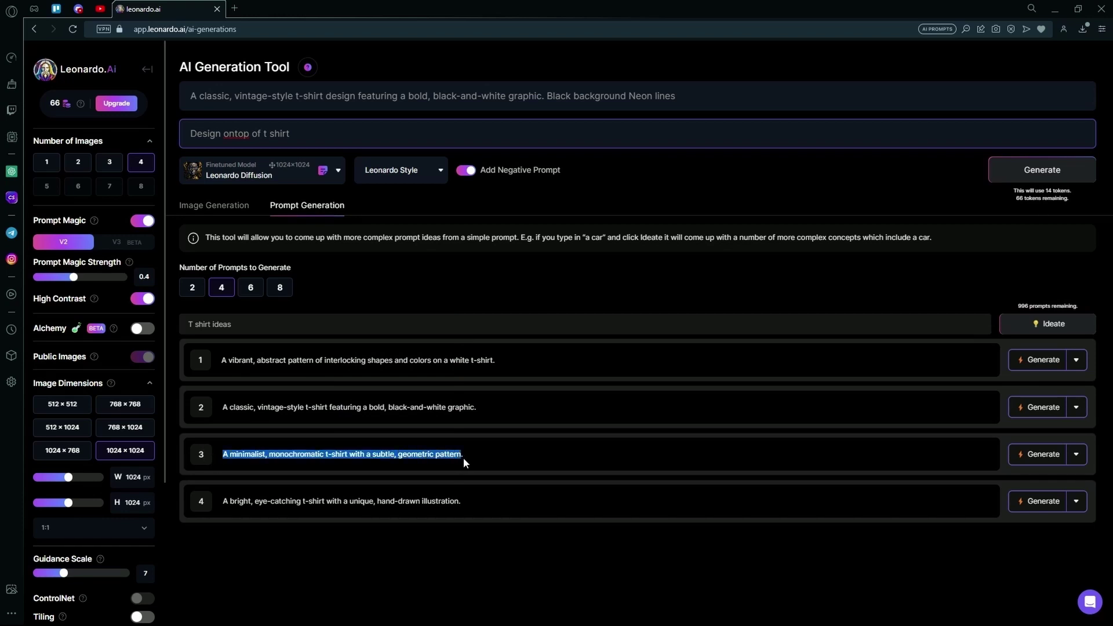
right_click(440, 454)
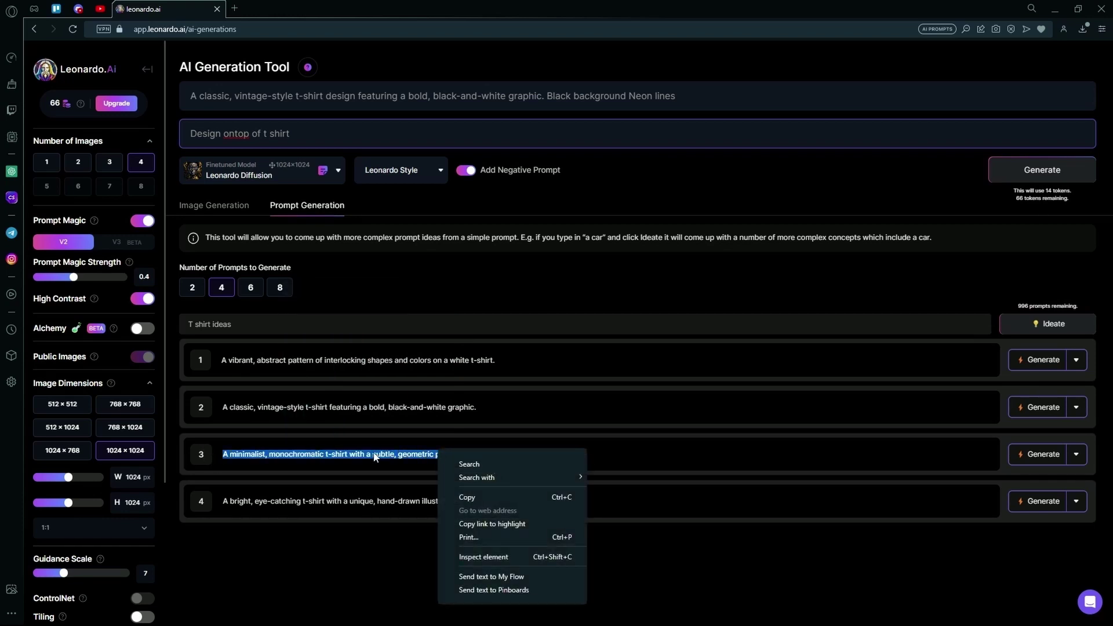
left_click(501, 460)
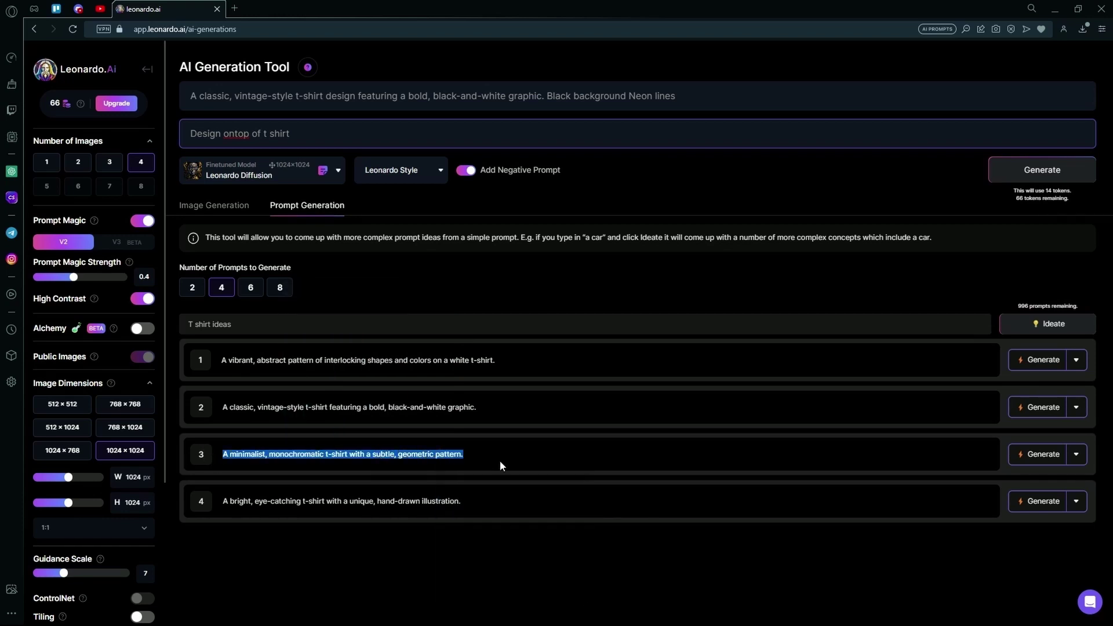
left_click(1044, 454)
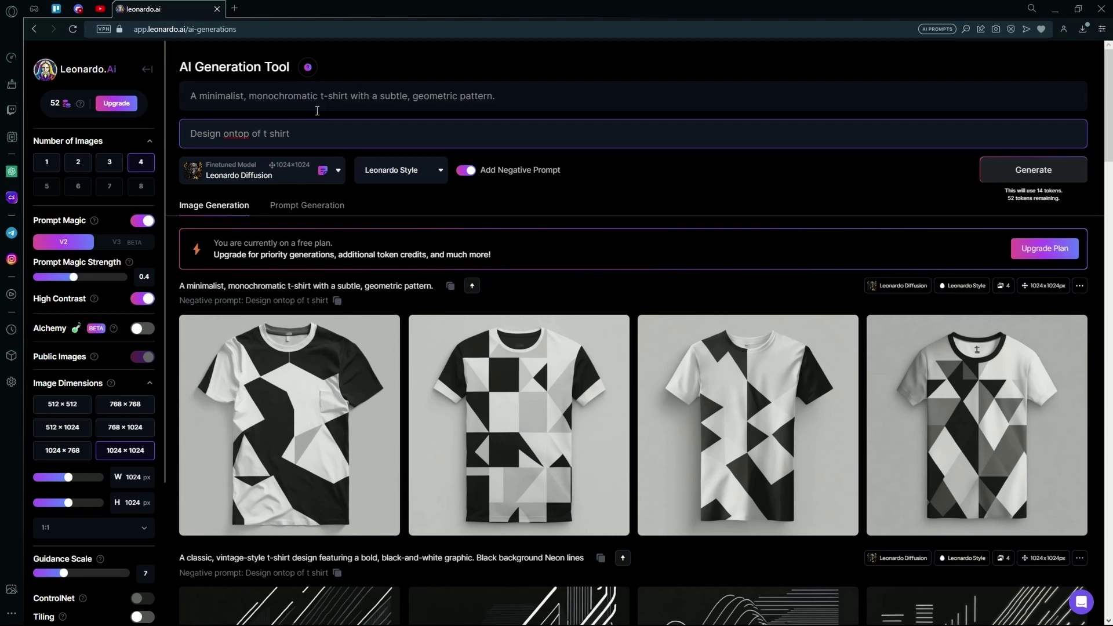
Insert ' design' after 't-shirt' in the geometric prompt and regenerate four tees.
left_click(340, 96)
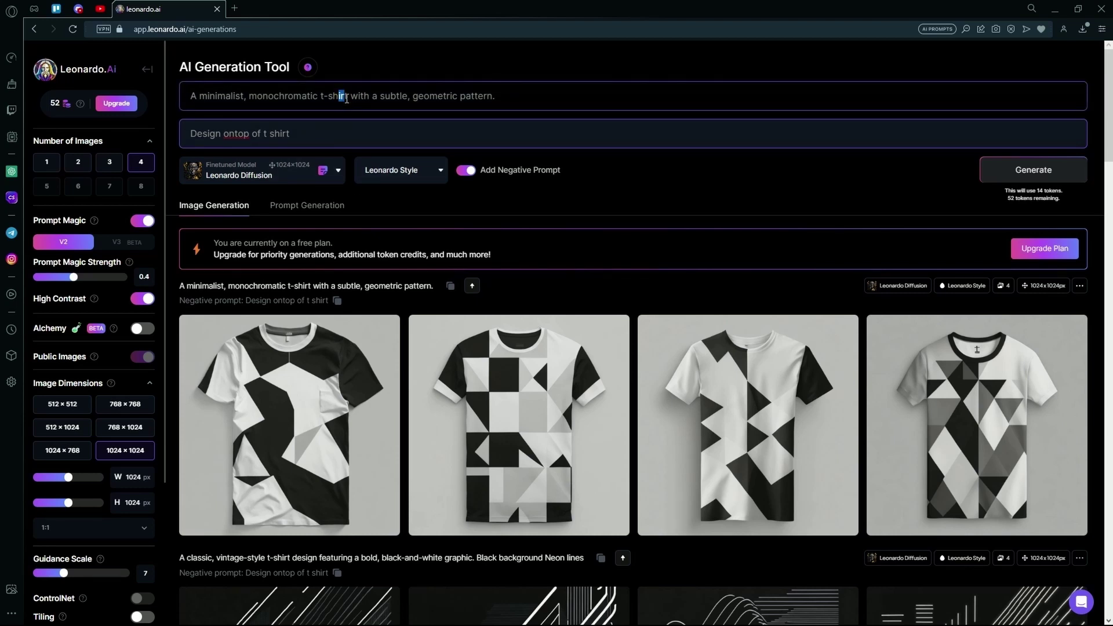
left_click(350, 98)
type("design")
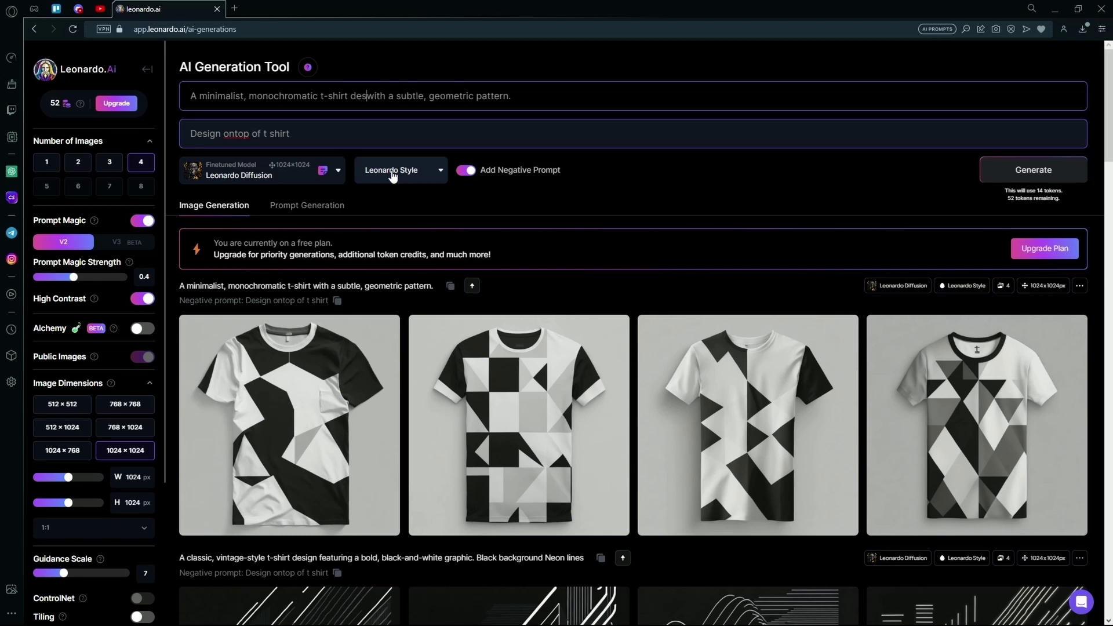
scroll(484, 348, "down", 5)
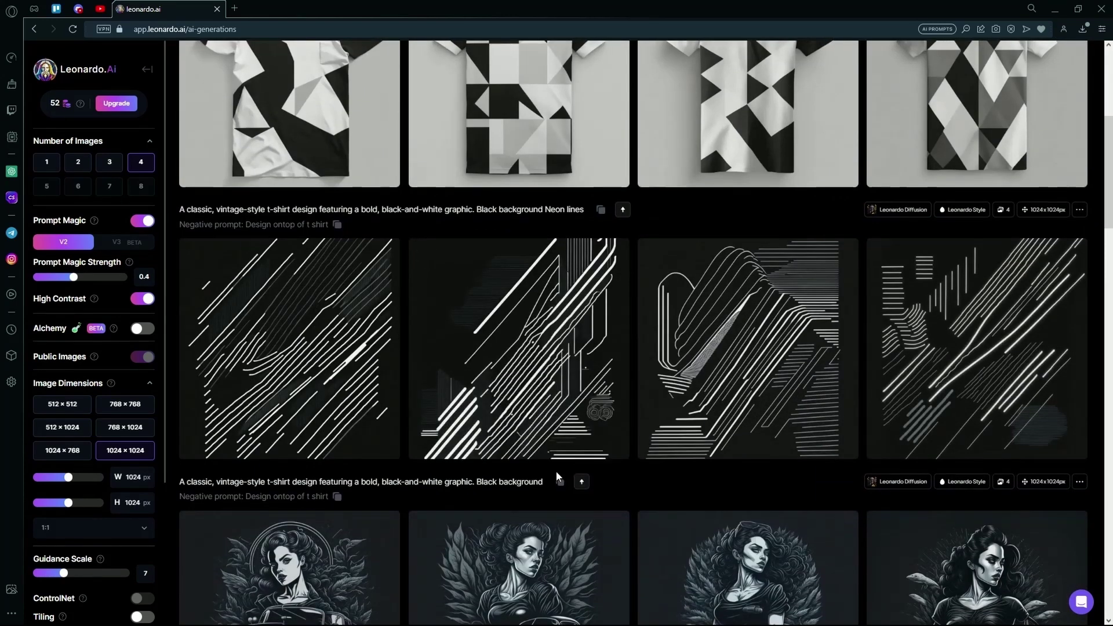
scroll(556, 471, "up", 5)
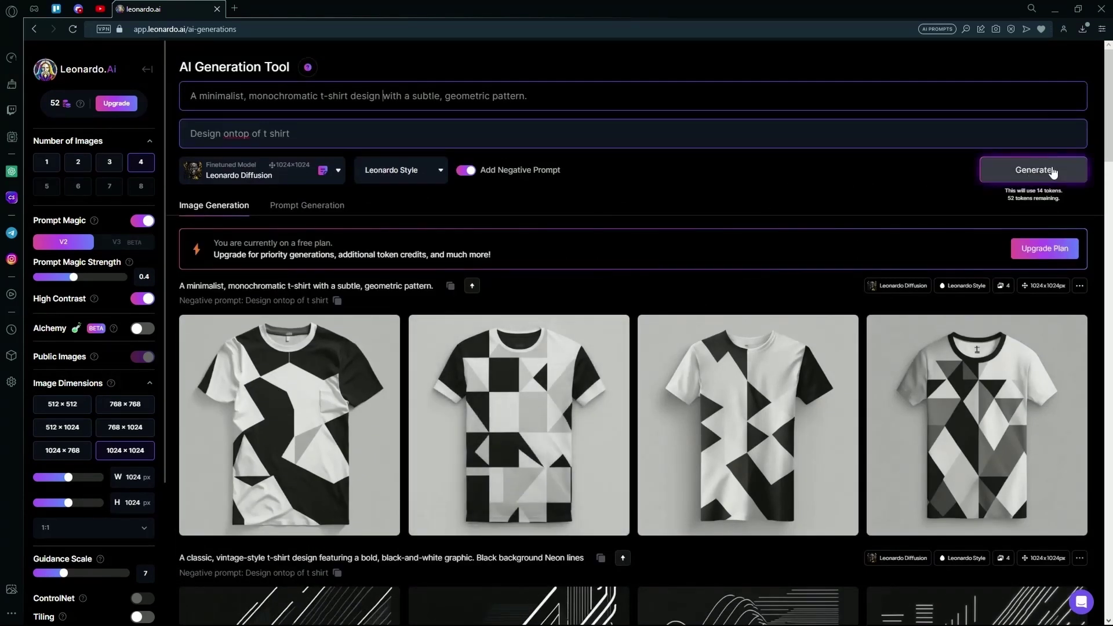
left_click(1034, 170)
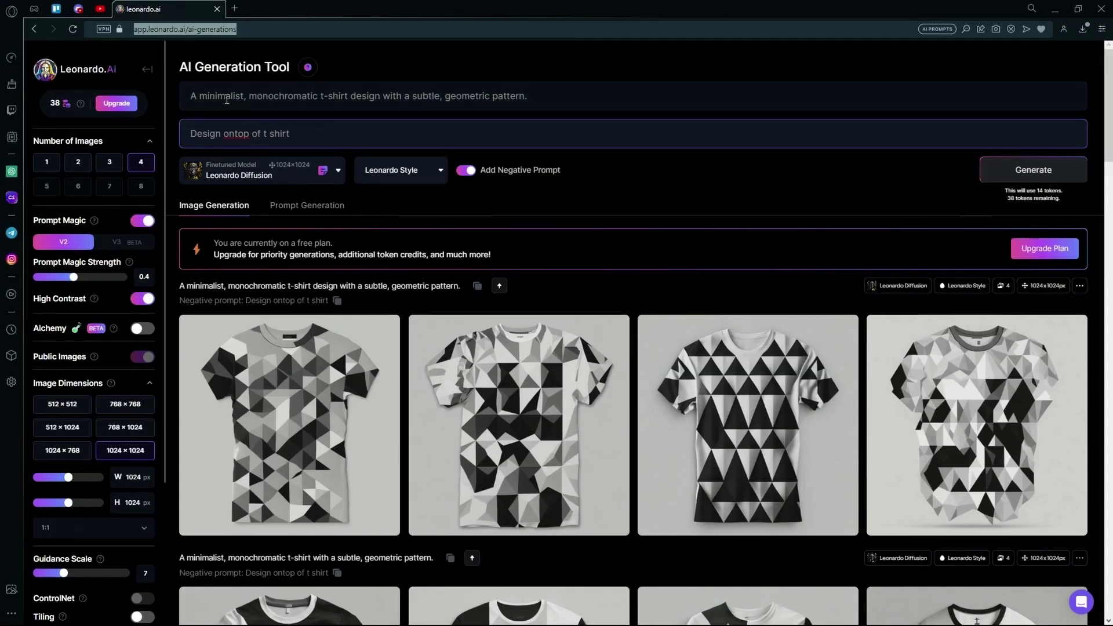
Place the cursor at the end of the geometric-pattern prompt, ready to append ' black background'.
left_click_drag(227, 95, 326, 97)
left_click(340, 103)
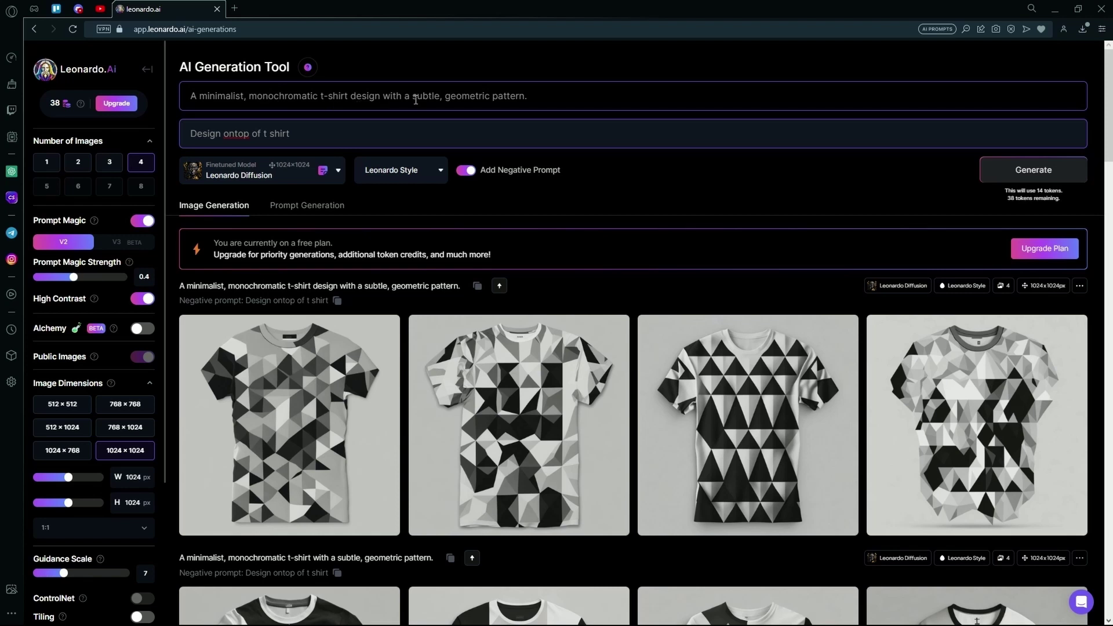
left_click(533, 96)
type("black")
type(" background")
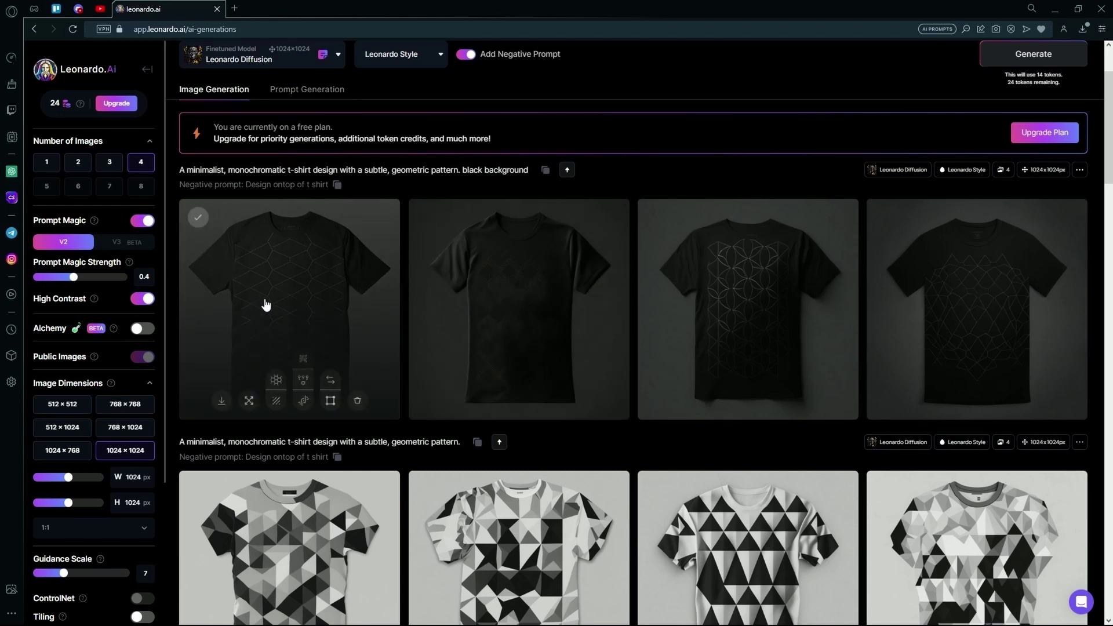
scroll(261, 305, "up", 1)
scroll(313, 361, "up", 1)
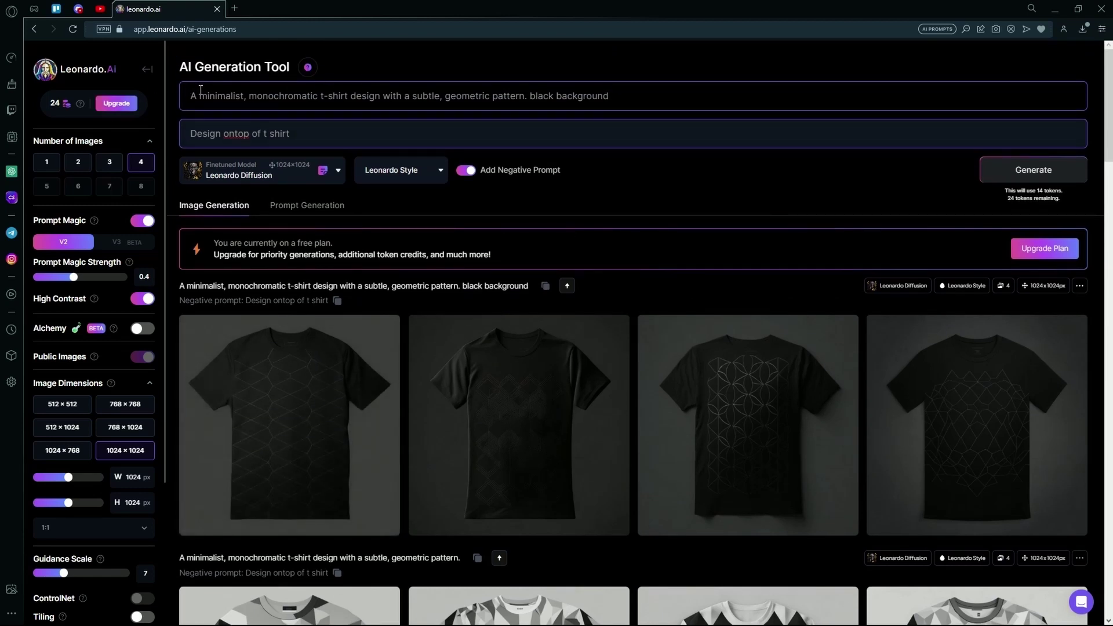
left_click_drag(191, 95, 313, 109)
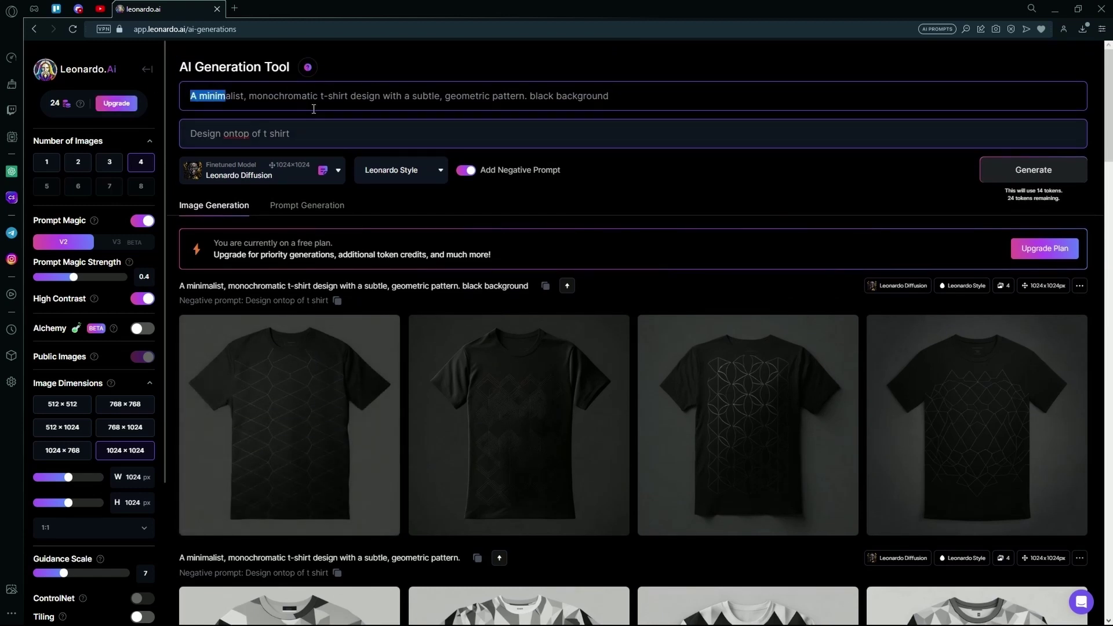